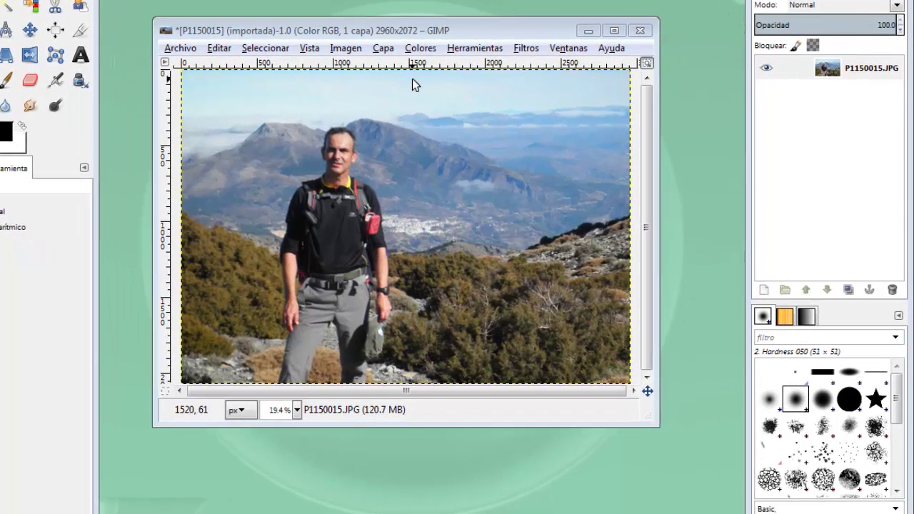
Step: Preview Colorize with a bluer hue and stronger saturation, then cancel it
click(418, 50)
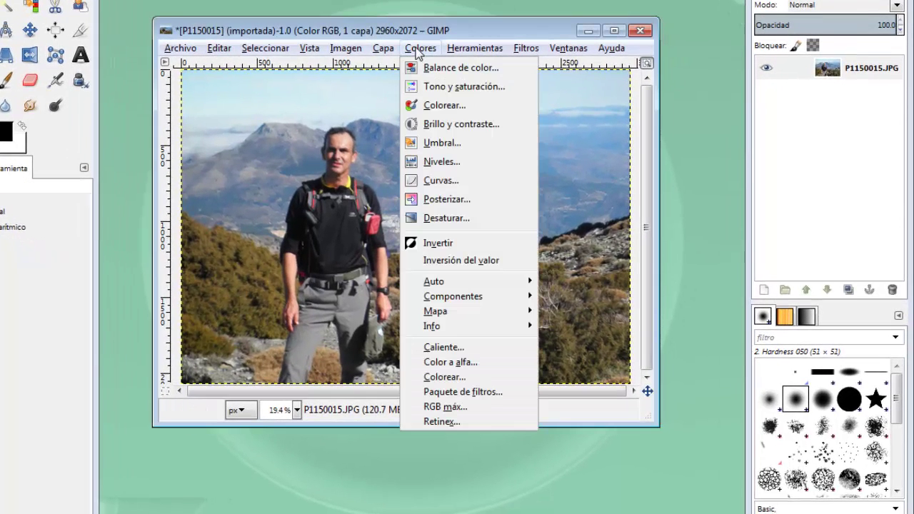
click(433, 102)
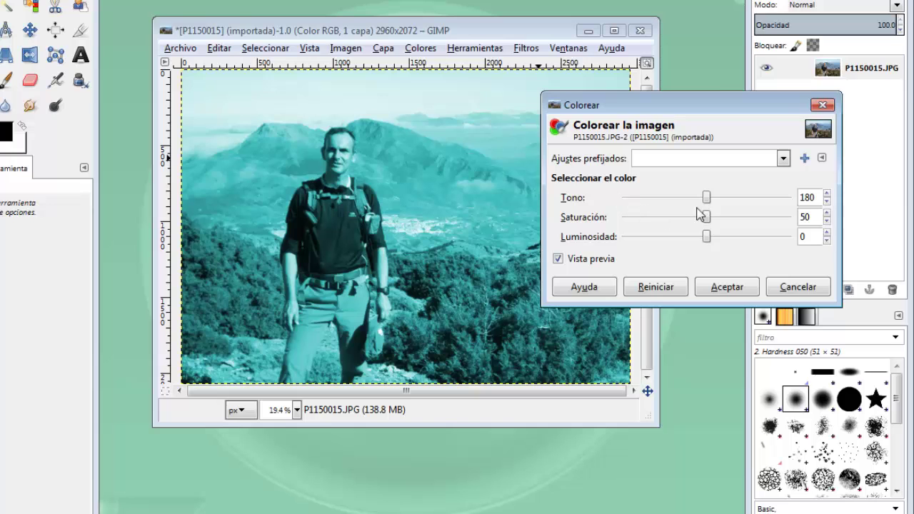
mouse_move(707, 198)
mouse_down()
mouse_move(784, 207)
mouse_move(624, 209)
mouse_move(658, 207)
mouse_up()
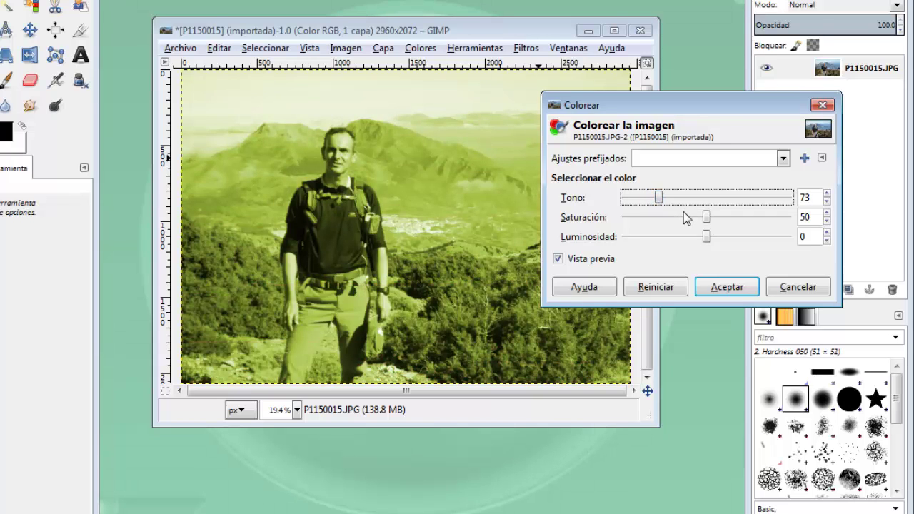
mouse_move(707, 221)
mouse_down()
mouse_move(755, 220)
mouse_move(659, 220)
mouse_move(743, 236)
mouse_move(668, 238)
mouse_up()
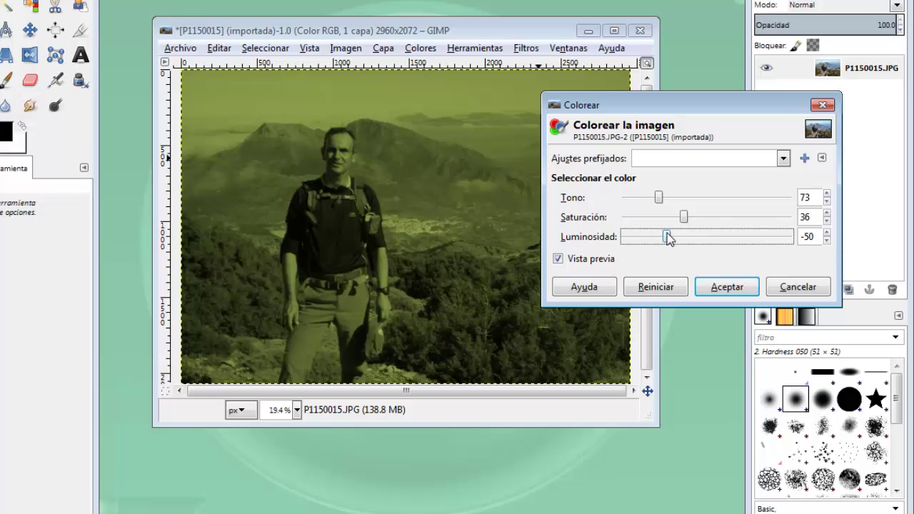
click(804, 292)
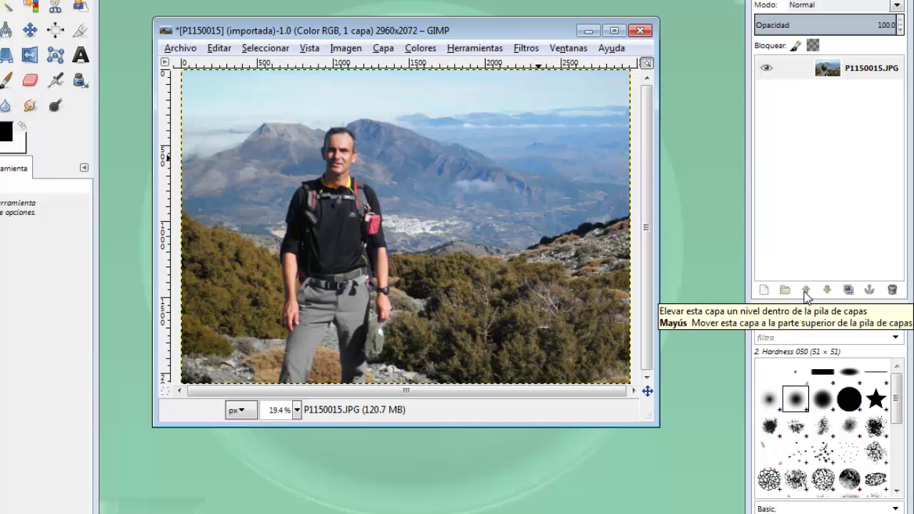
Step: Preview Brightness-Contrast brighter, reset it, try darker with more contrast, then discard
click(420, 48)
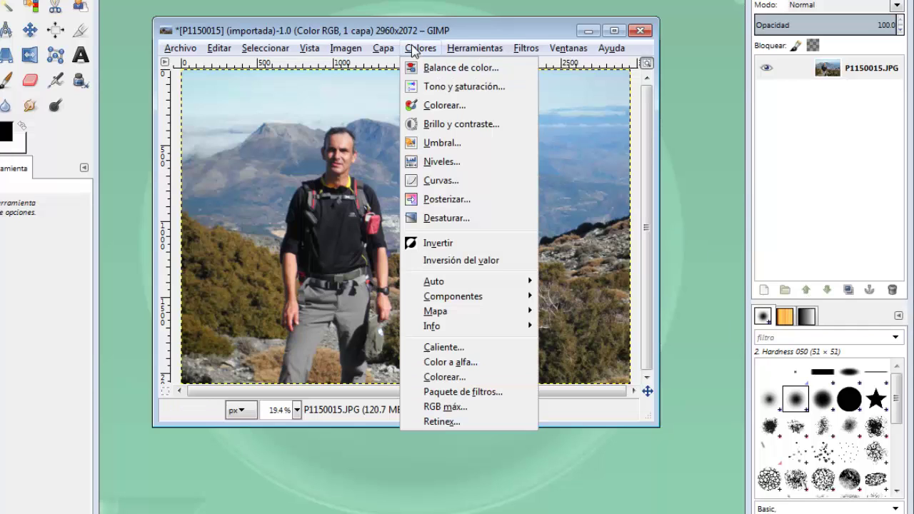
click(443, 124)
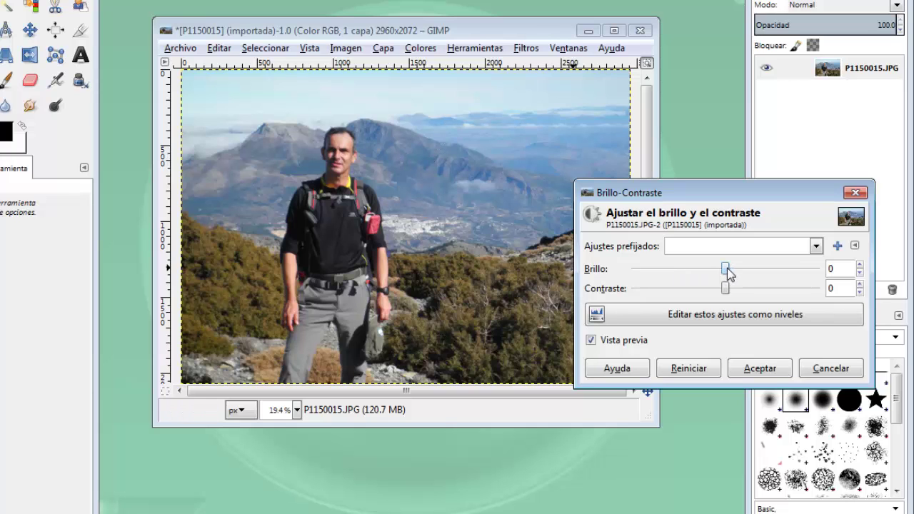
mouse_move(726, 270)
mouse_down()
mouse_move(784, 277)
mouse_move(708, 272)
mouse_move(717, 269)
mouse_move(730, 296)
mouse_move(698, 296)
mouse_move(736, 293)
mouse_move(694, 295)
mouse_up()
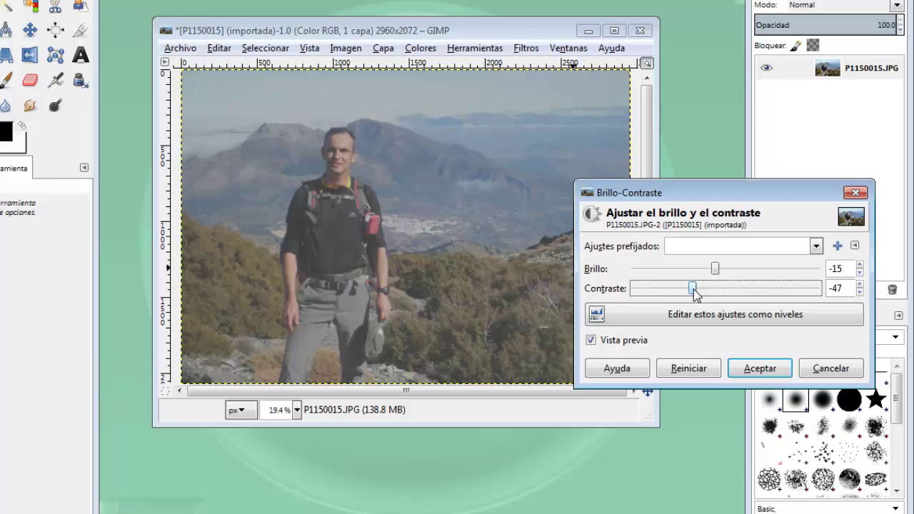
click(707, 369)
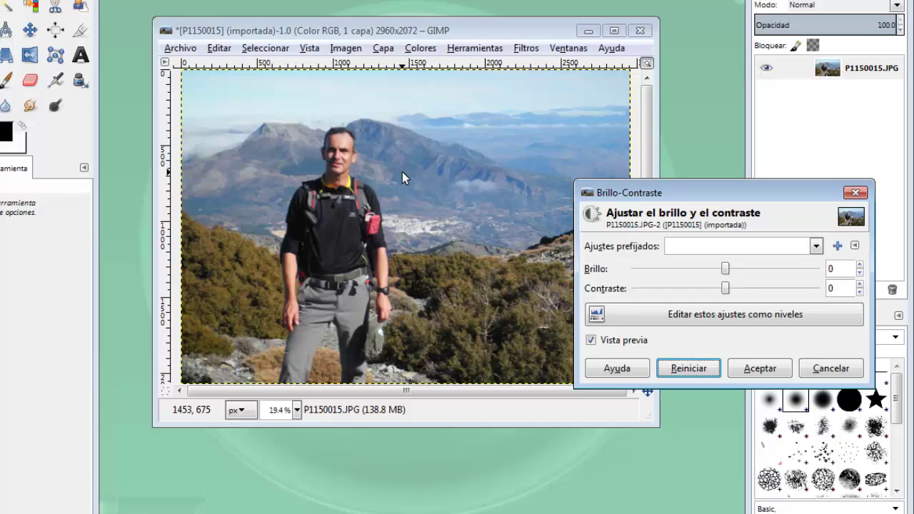
mouse_move(402, 172)
mouse_down()
mouse_move(413, 239)
mouse_move(419, 163)
mouse_move(417, 176)
mouse_move(388, 188)
mouse_move(419, 186)
mouse_up()
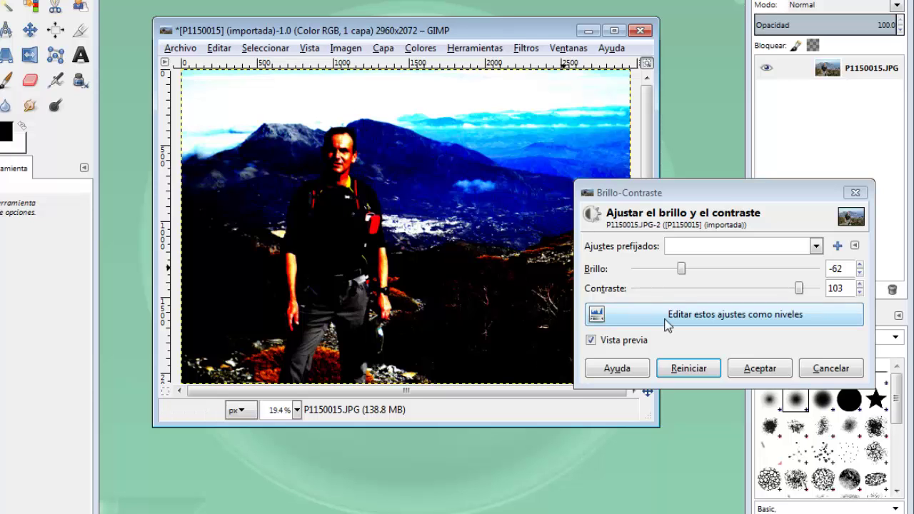
click(816, 368)
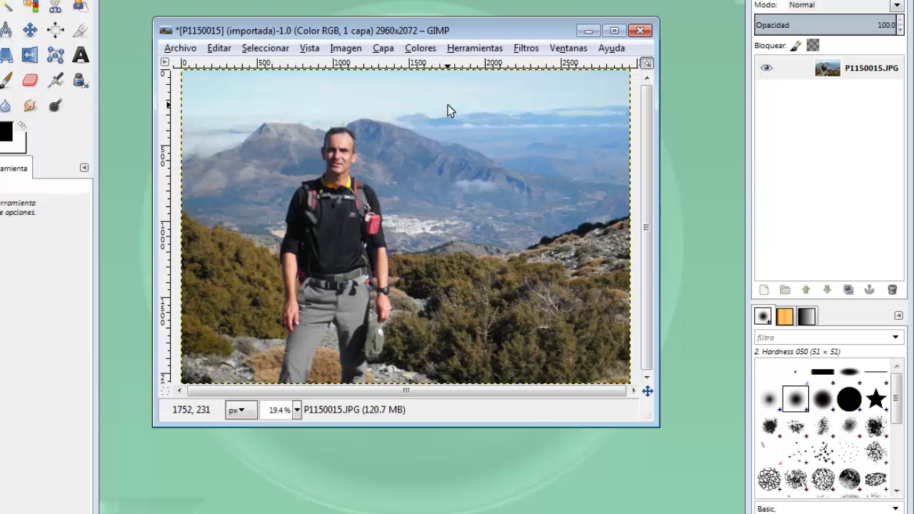
Step: Preview the photo as a black-and-white Threshold with a raised threshold, then discard
click(421, 49)
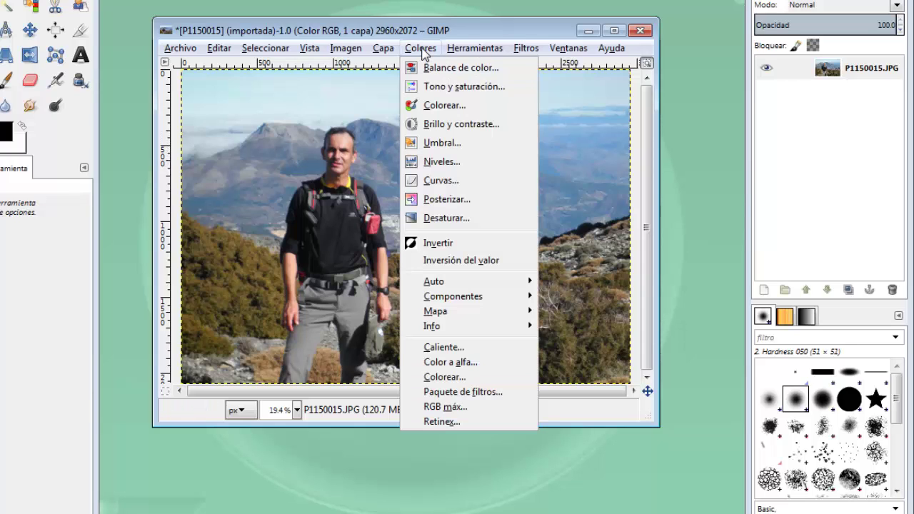
click(442, 143)
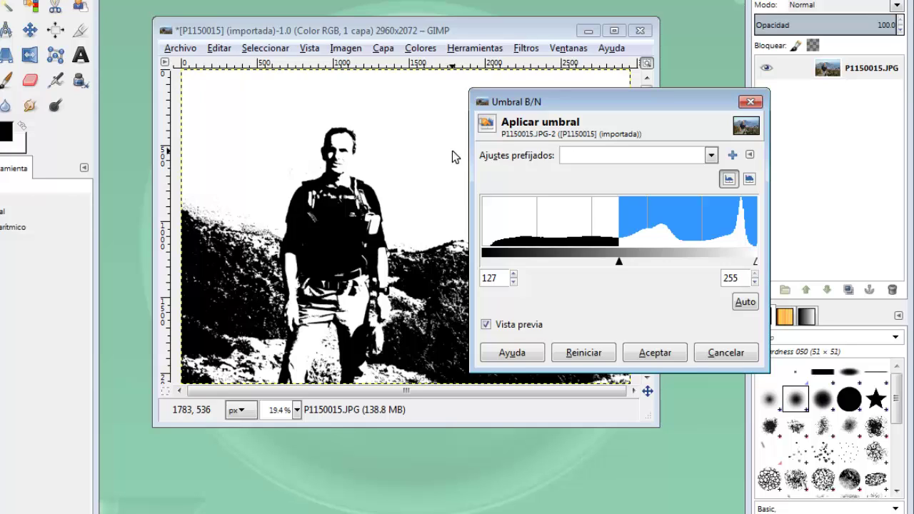
mouse_move(620, 263)
mouse_down()
mouse_move(674, 262)
mouse_move(565, 264)
mouse_move(653, 266)
mouse_up()
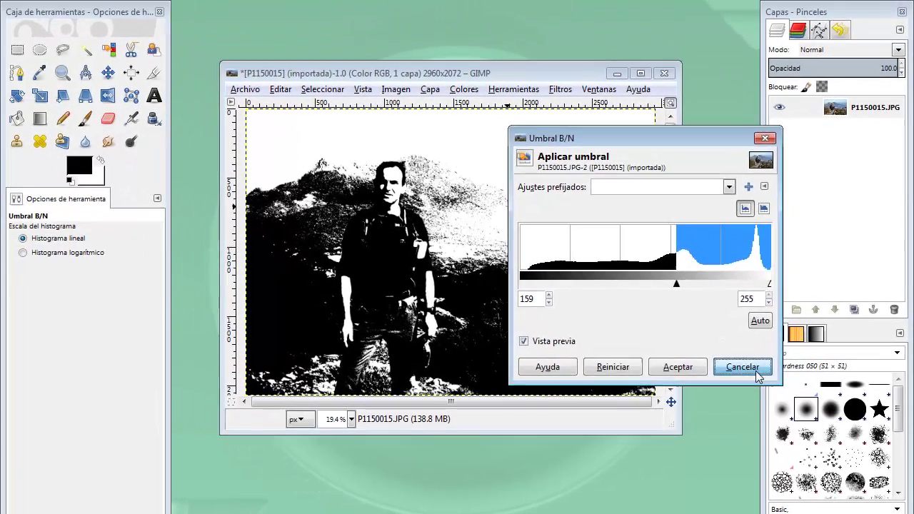
click(744, 365)
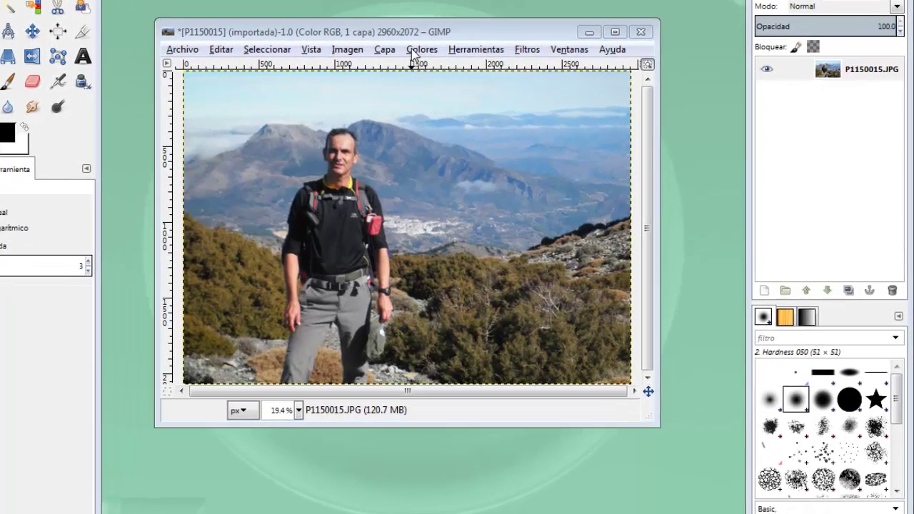
Step: Open Levels and cycle its channel through red, green and blue, returning to Valor
click(460, 90)
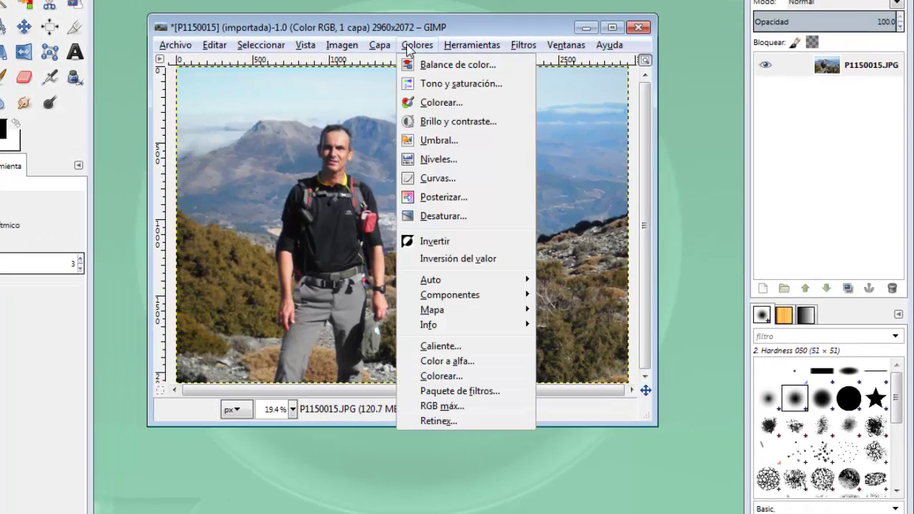
click(439, 158)
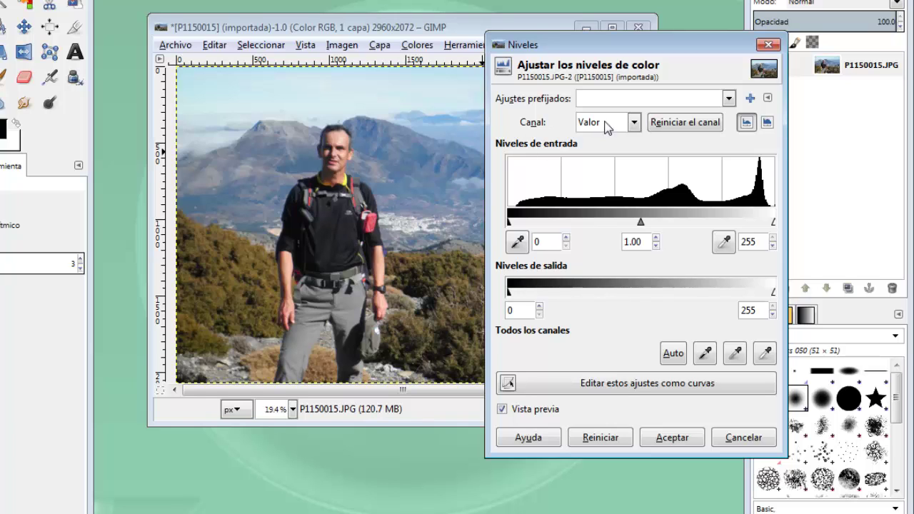
click(635, 123)
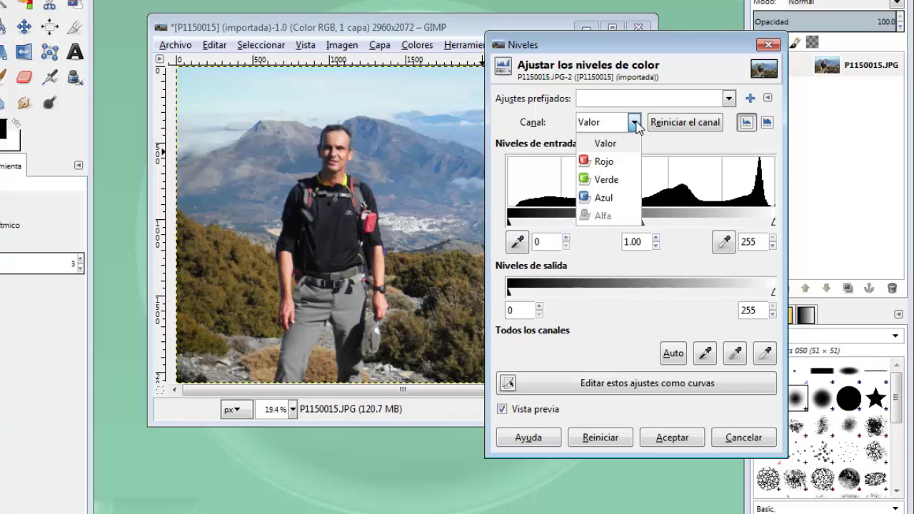
click(601, 146)
click(632, 126)
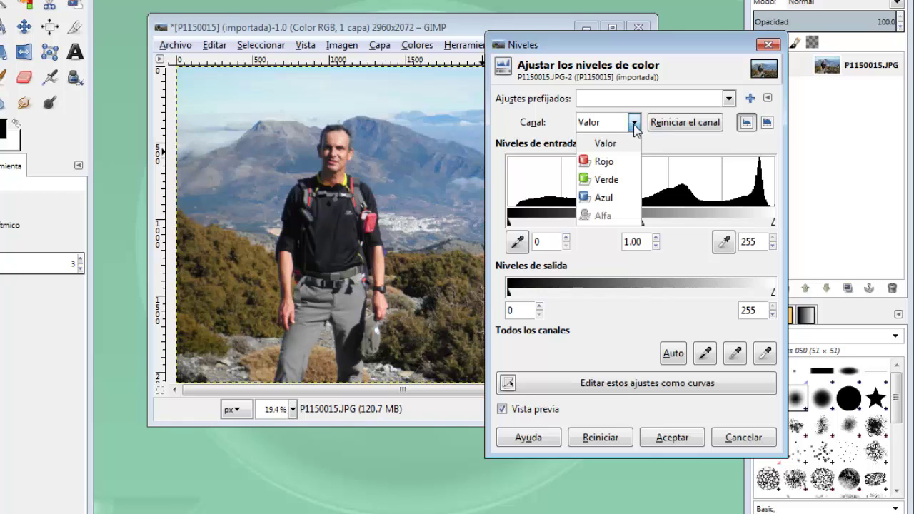
click(603, 162)
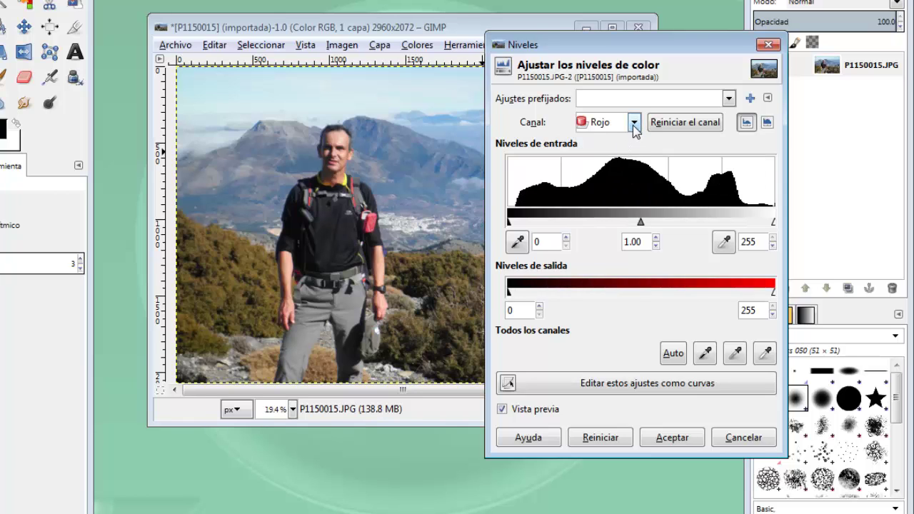
click(633, 126)
click(614, 178)
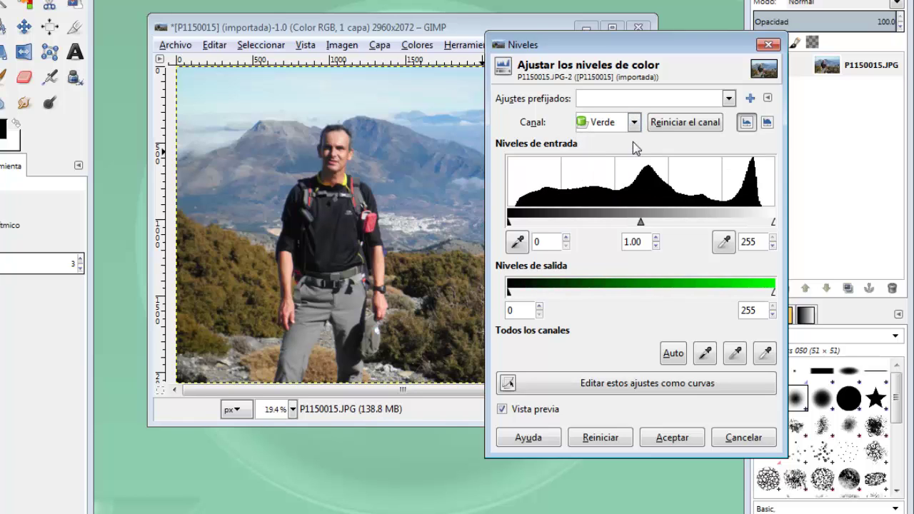
click(634, 123)
click(606, 195)
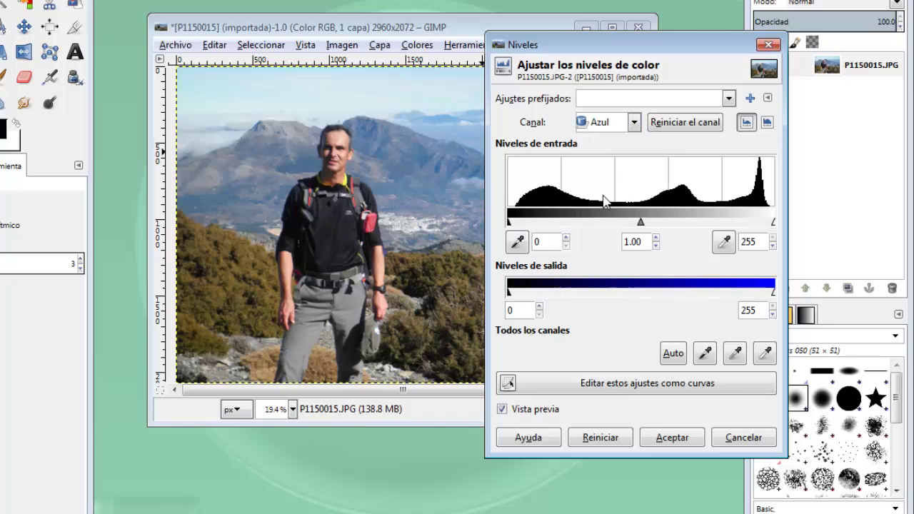
click(634, 122)
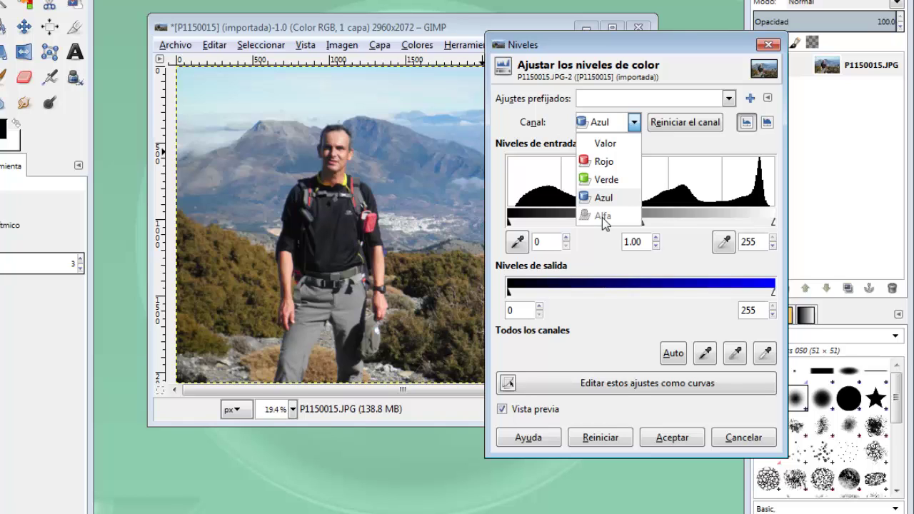
click(606, 144)
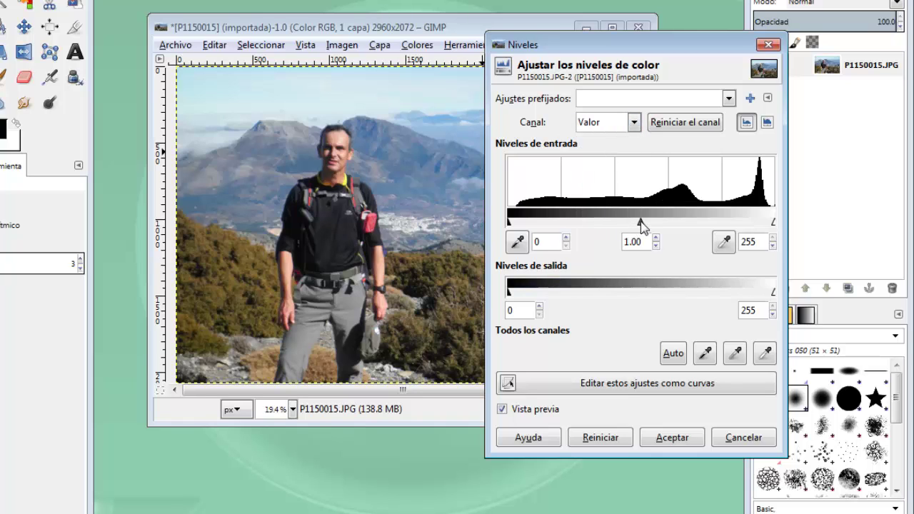
Step: Preview Valor levels at input 0–143, gamma 0.77, output 64–190, then cancel
drag(641, 226, 611, 227)
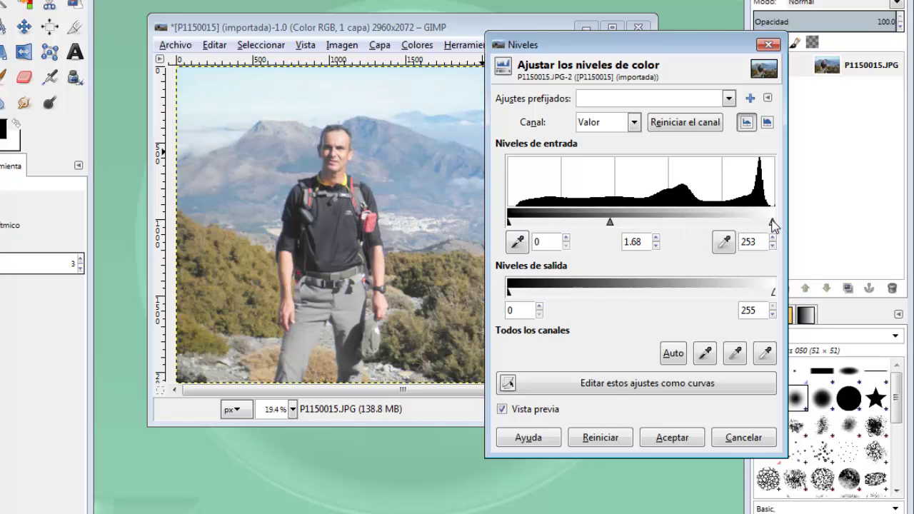
drag(773, 226, 657, 227)
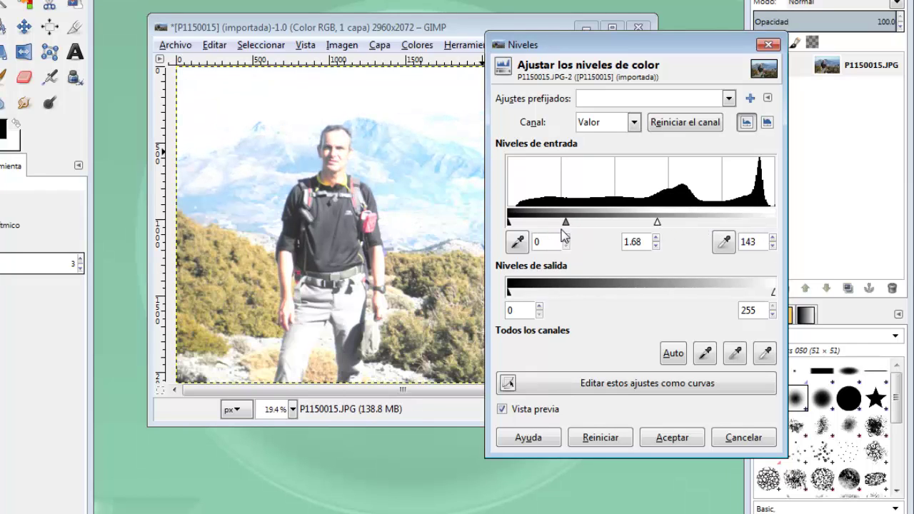
drag(567, 226, 592, 227)
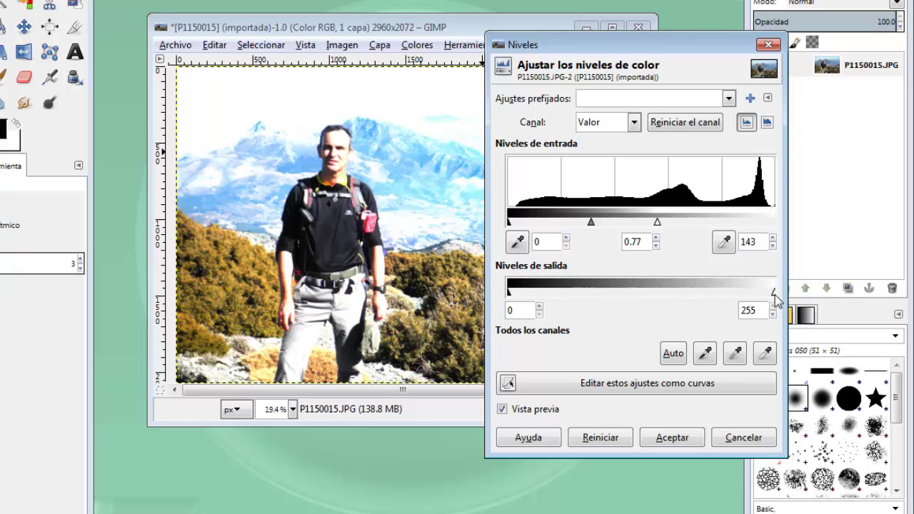
drag(774, 292, 707, 293)
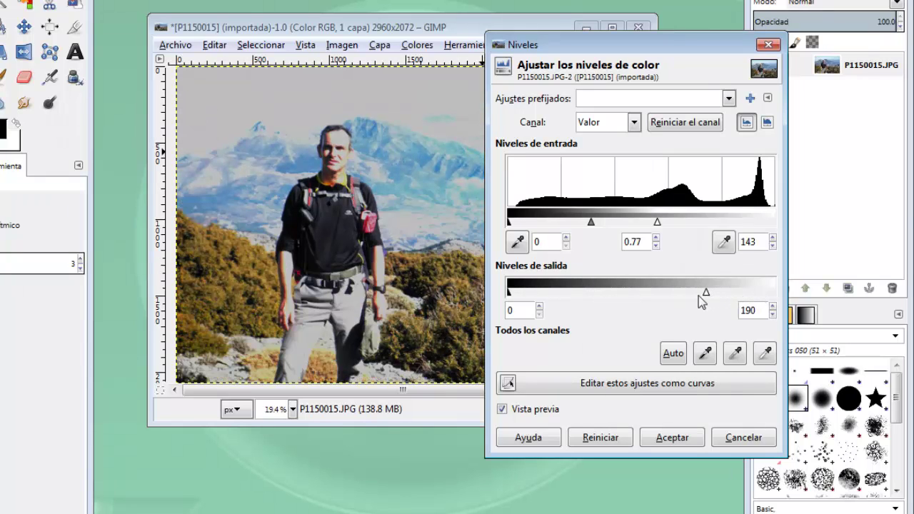
drag(509, 292, 576, 293)
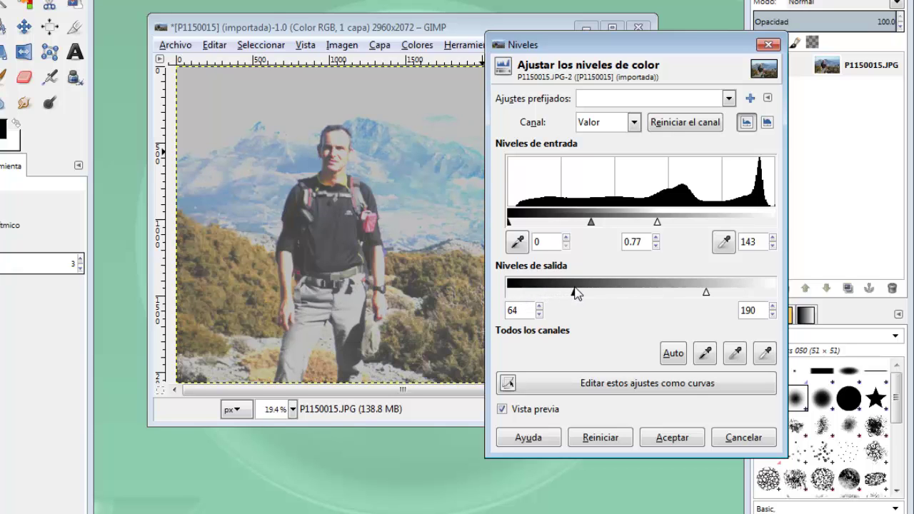
click(730, 439)
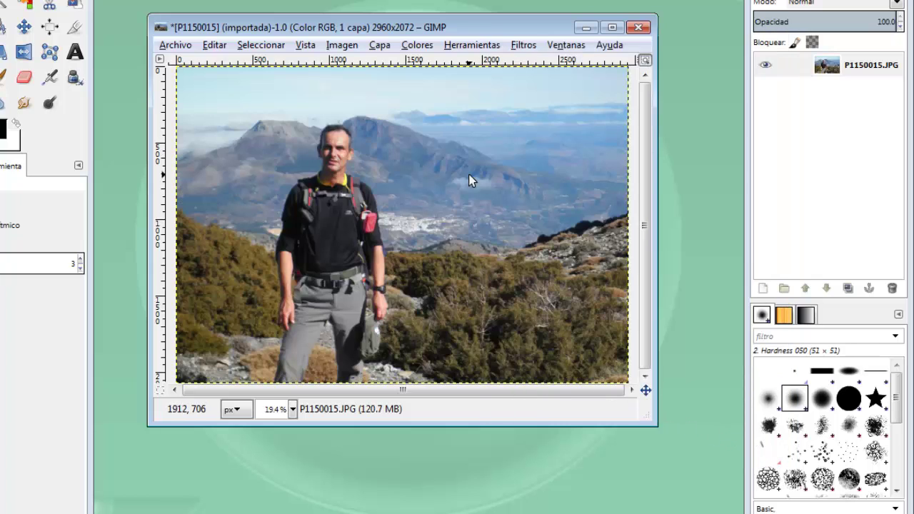
Step: Open the Curves adjustment with the channel kept on Valor
click(417, 45)
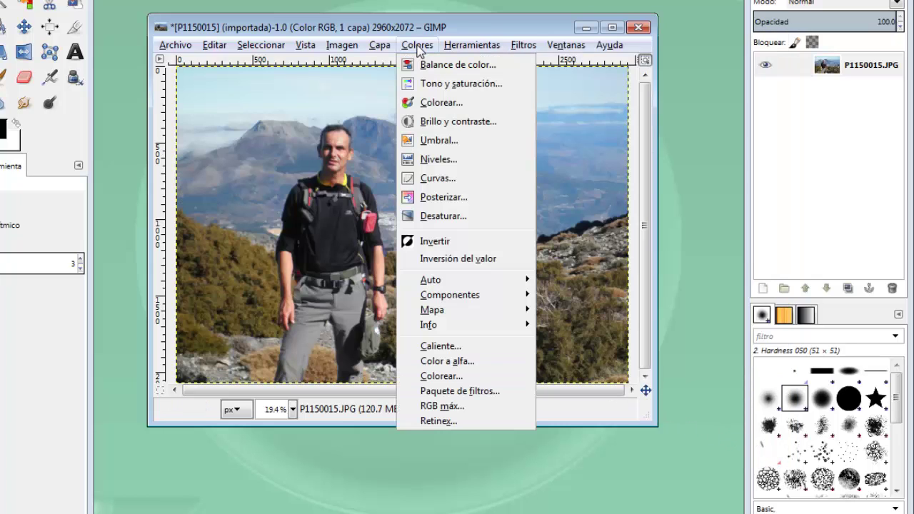
click(442, 178)
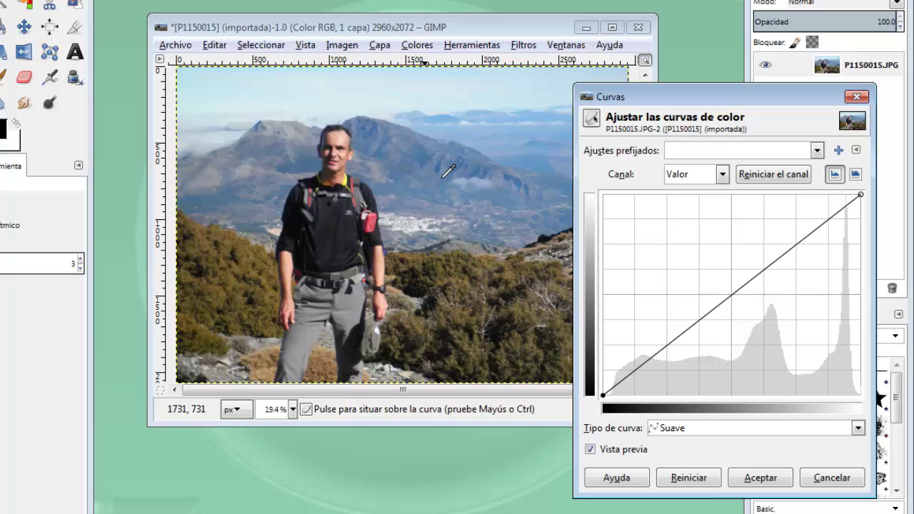
click(723, 174)
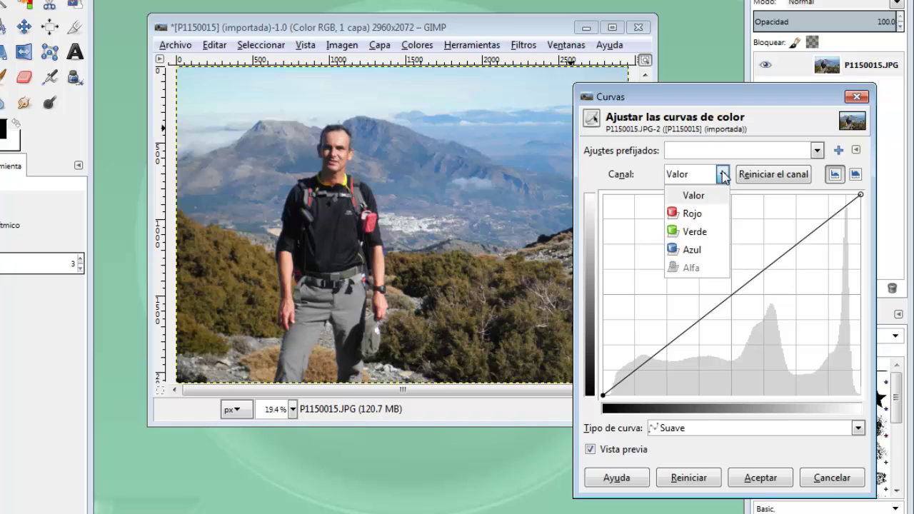
click(724, 177)
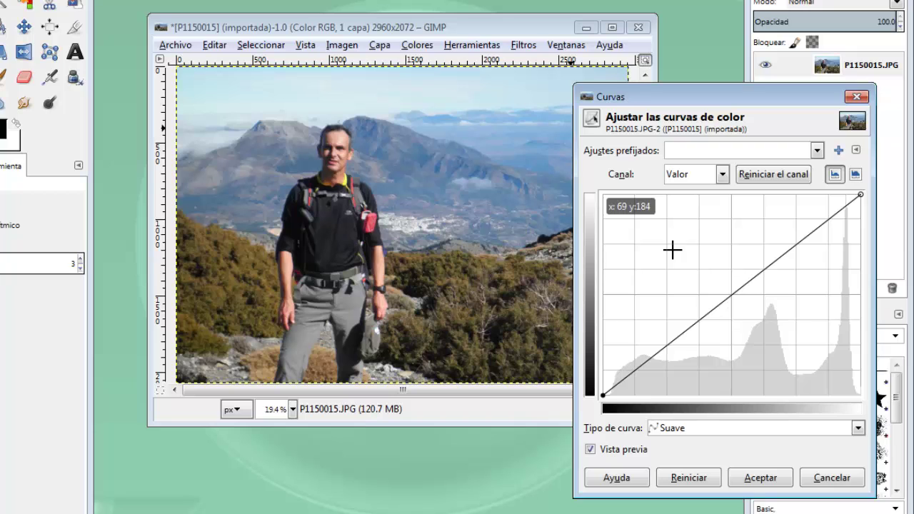
Step: Add several control points and drag them, including the leftmost, into a wavy Valor curve
click(657, 318)
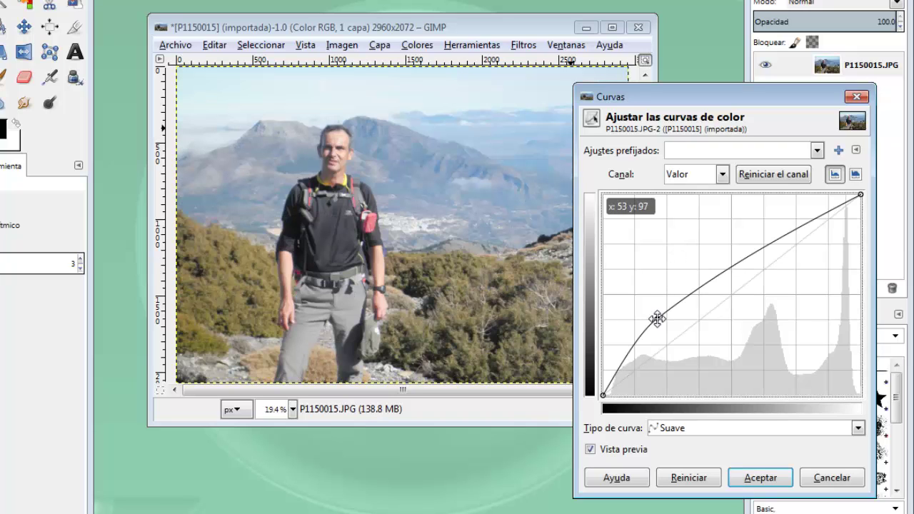
click(725, 333)
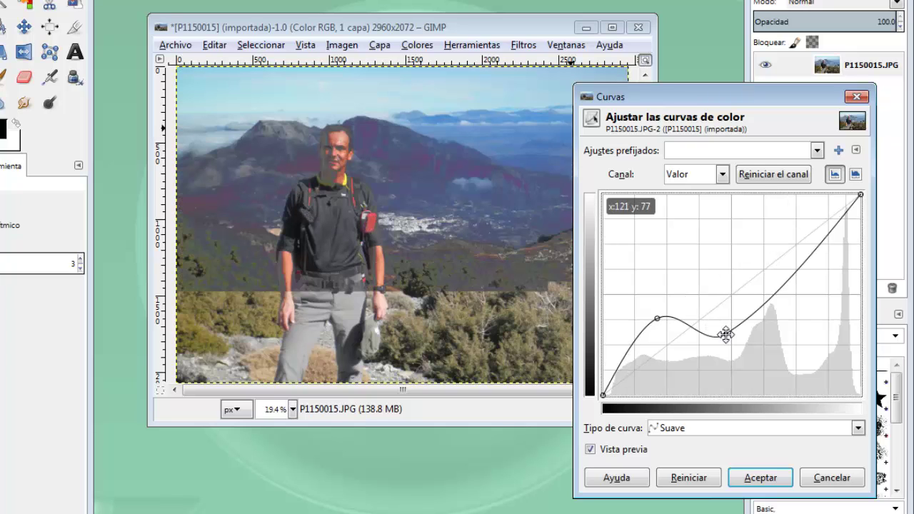
click(766, 273)
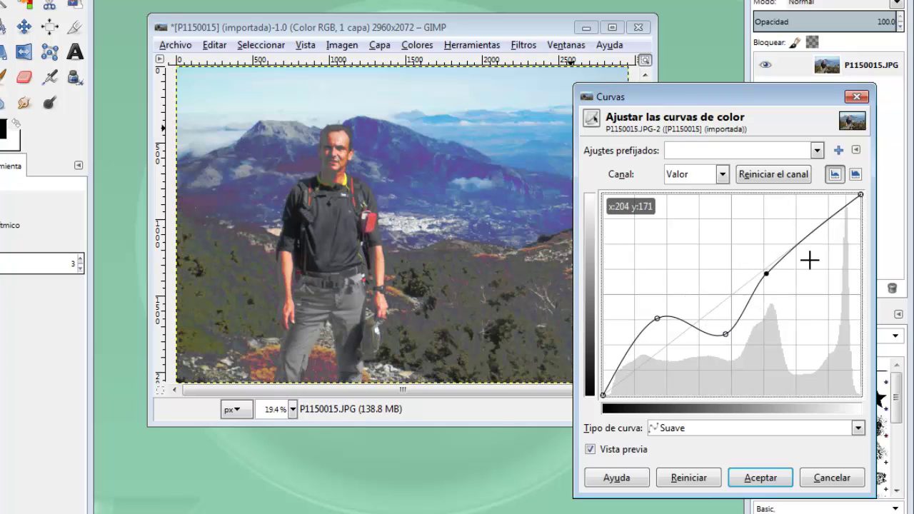
drag(826, 280, 827, 277)
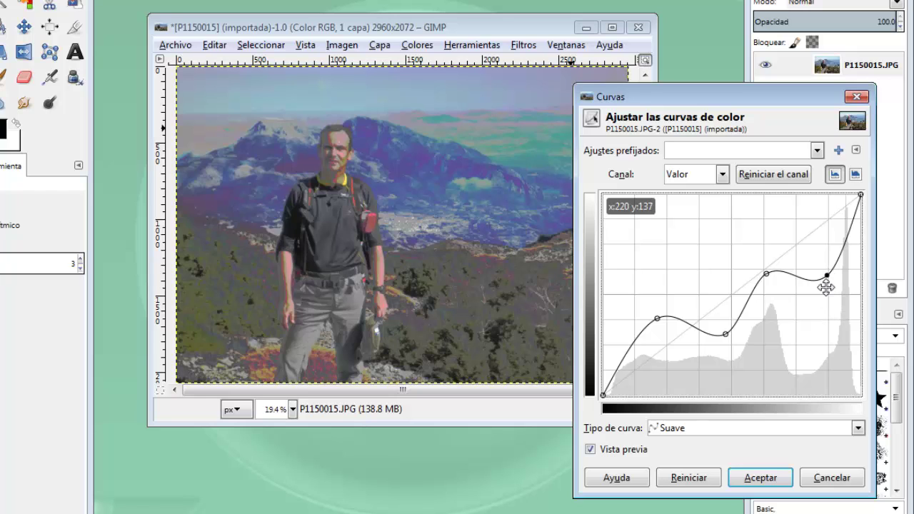
mouse_move(827, 278)
mouse_down()
mouse_move(816, 211)
mouse_move(822, 288)
mouse_up()
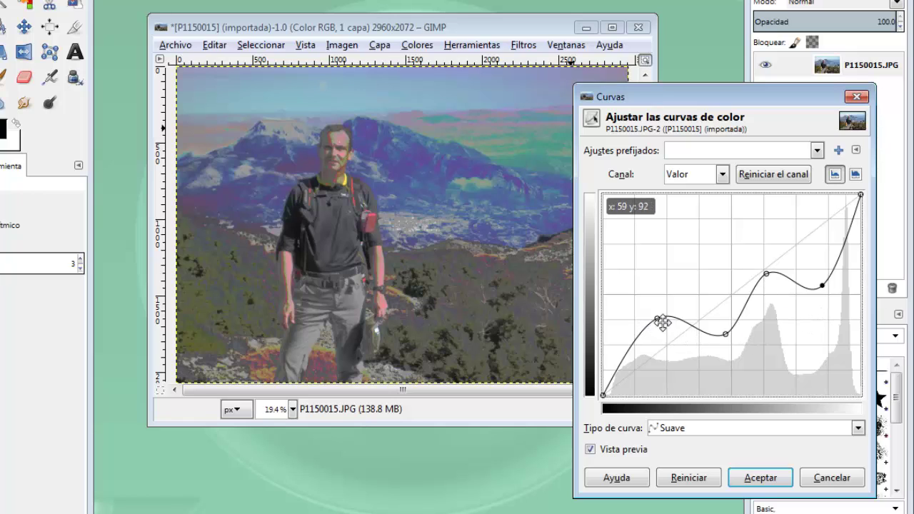
click(656, 317)
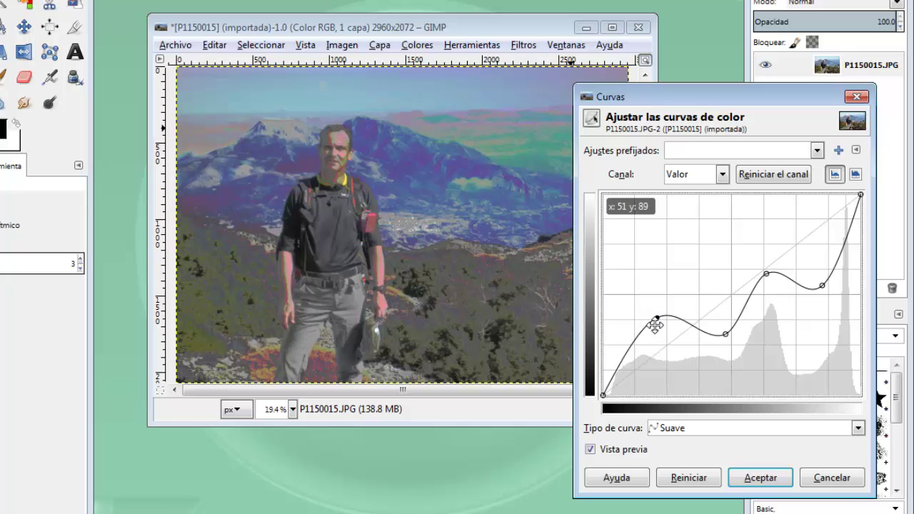
drag(657, 316, 657, 286)
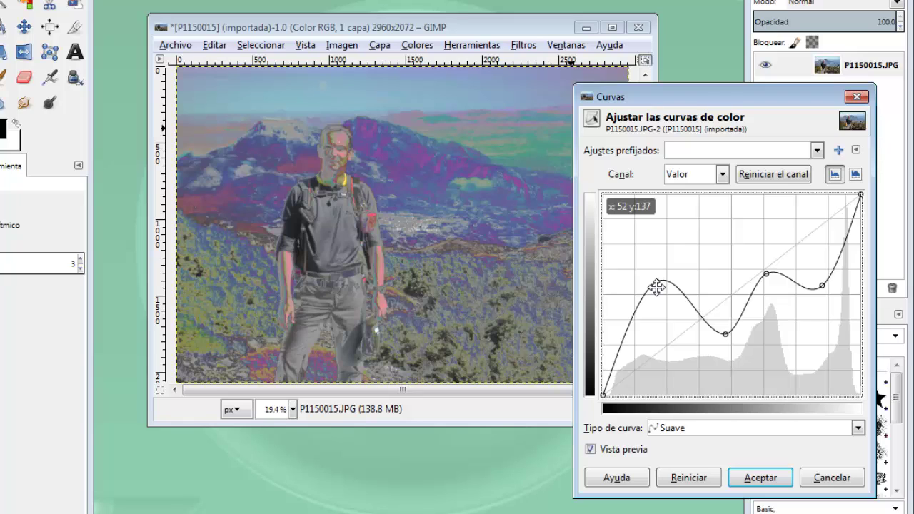
drag(657, 286, 658, 323)
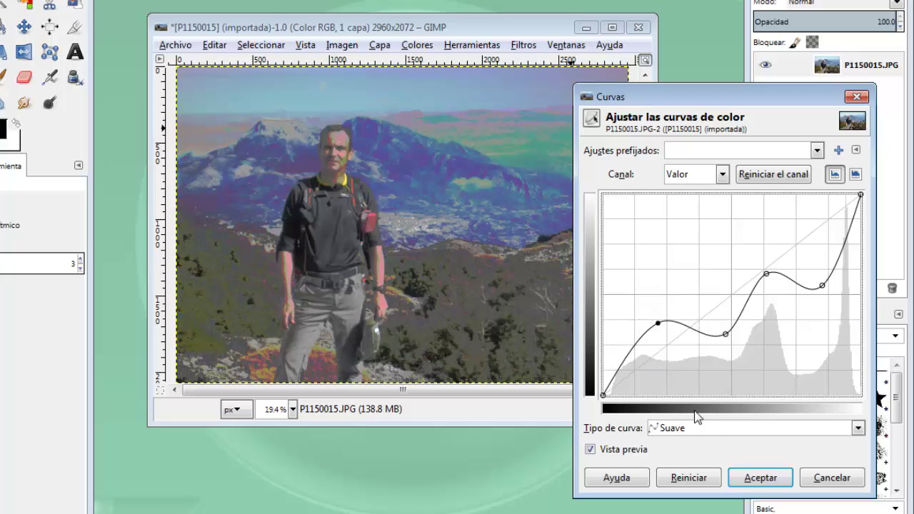
Step: Switch the curve type to Mano alzada and draw a rising freehand curve across the graph
click(713, 429)
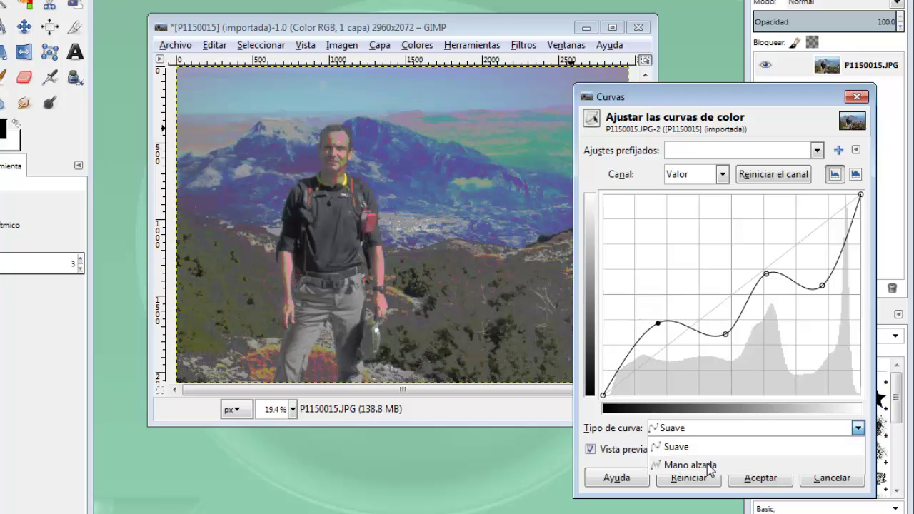
click(707, 465)
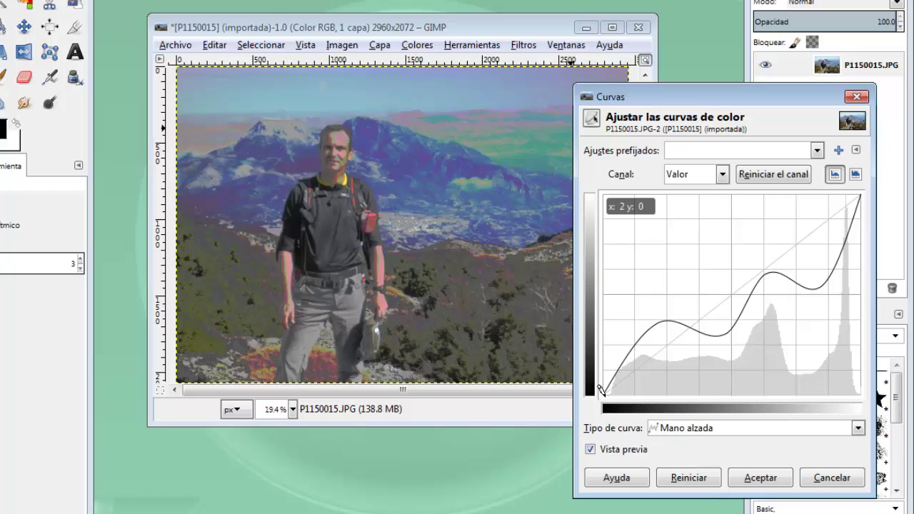
mouse_move(600, 389)
mouse_down()
mouse_move(636, 355)
mouse_move(722, 355)
mouse_move(740, 343)
mouse_move(761, 294)
mouse_move(741, 239)
mouse_move(740, 253)
mouse_move(819, 228)
mouse_move(829, 208)
mouse_move(861, 191)
mouse_up()
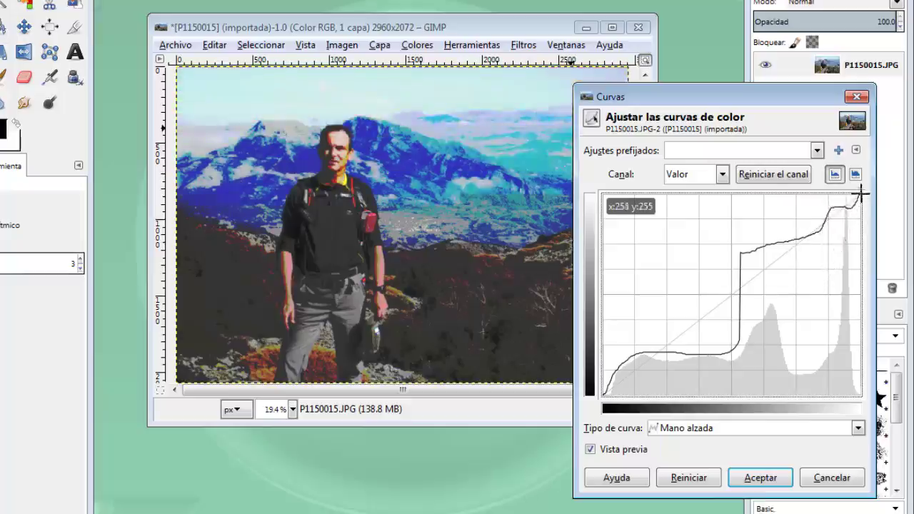